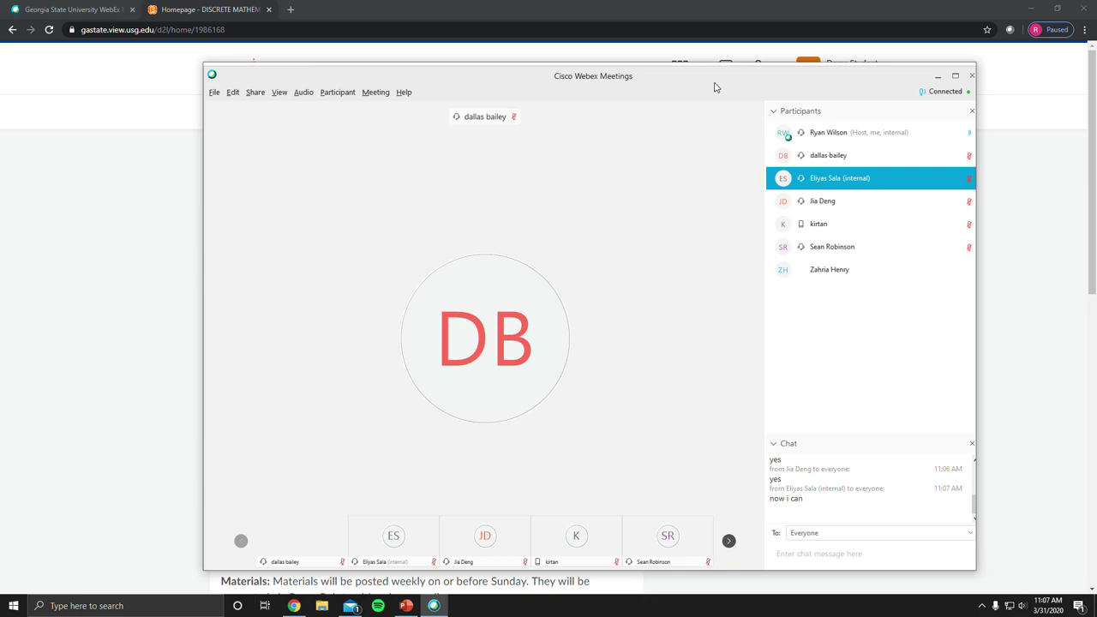
Step: Share the Google Chrome window with the Webex meeting participants
{"action": "left_click", "coordinate": [279, 92]}
{"action": "mouse_move", "coordinate": [256, 92]}
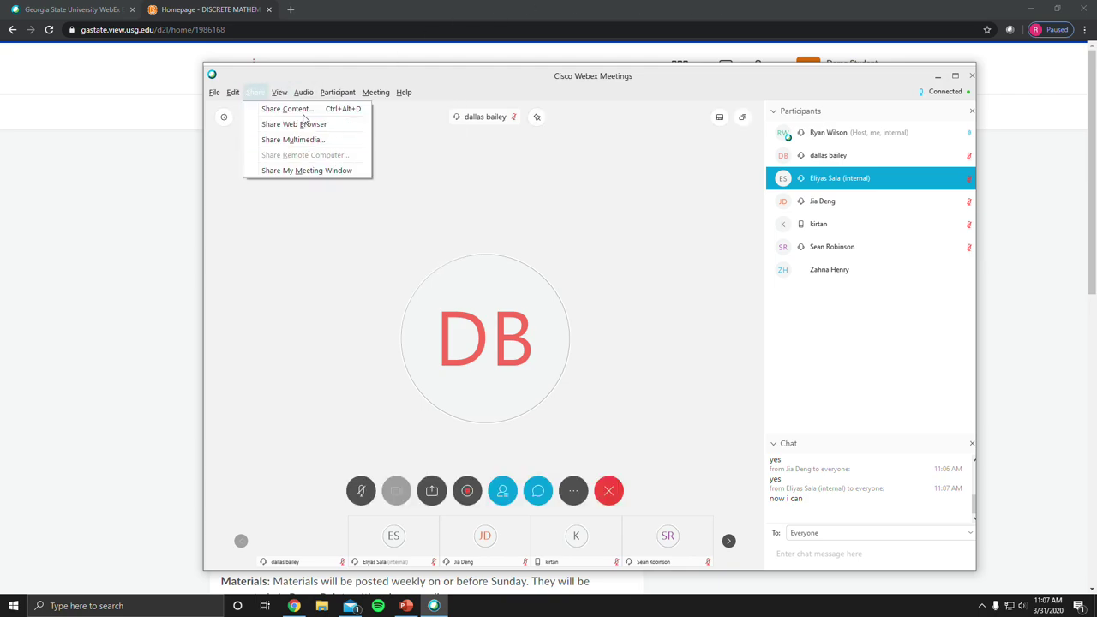
{"action": "left_click", "coordinate": [300, 110]}
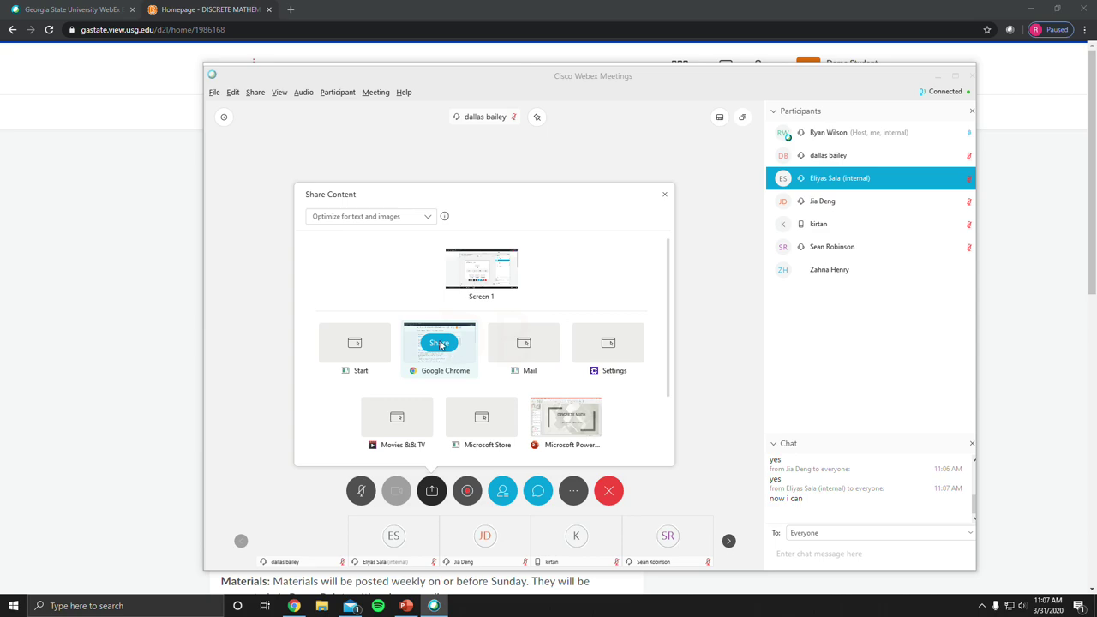
{"action": "left_click", "coordinate": [439, 343]}
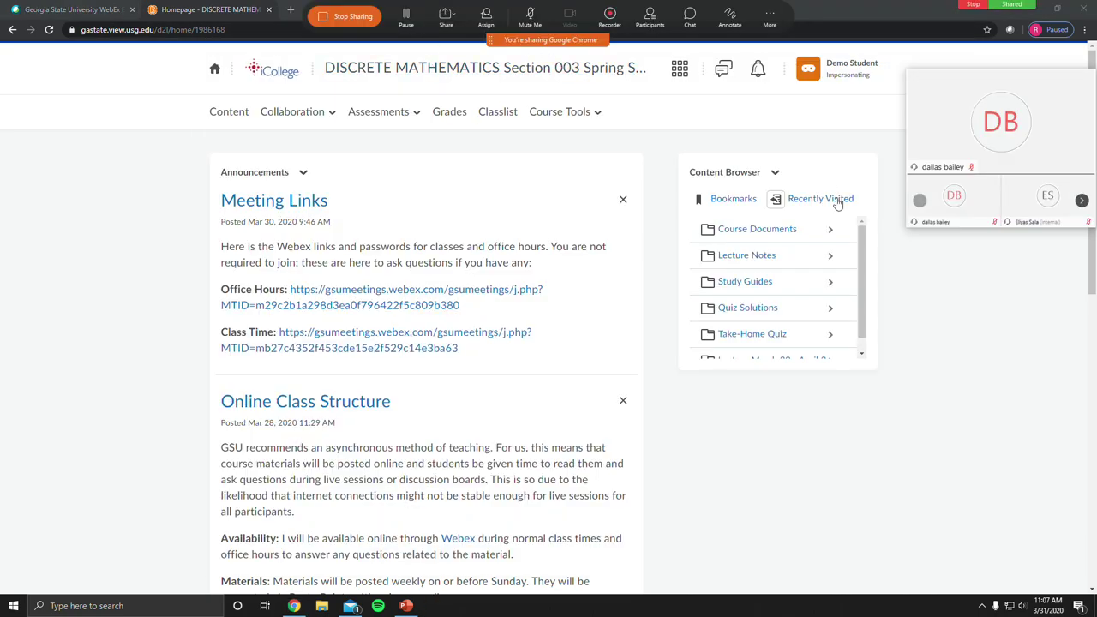
Step: Show the meeting's participants list and chat over the shared page, placing the participants list directly above the chat
{"action": "left_click", "coordinate": [650, 15]}
{"action": "left_click", "coordinate": [691, 19]}
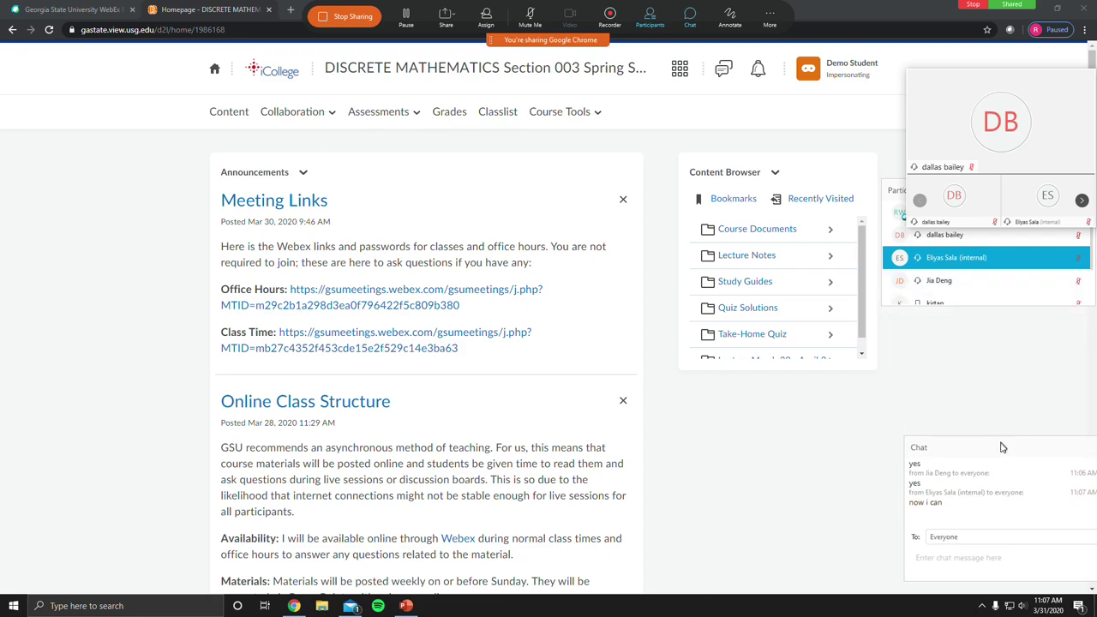
{"action": "left_click_drag", "start_coordinate": [902, 189], "coordinate": [909, 320]}
Step: Review the Meeting Links and Online Class Structure announcements on the course homepage
{"action": "scroll", "coordinate": [412, 262], "scroll_direction": "down", "scroll_amount": 2}
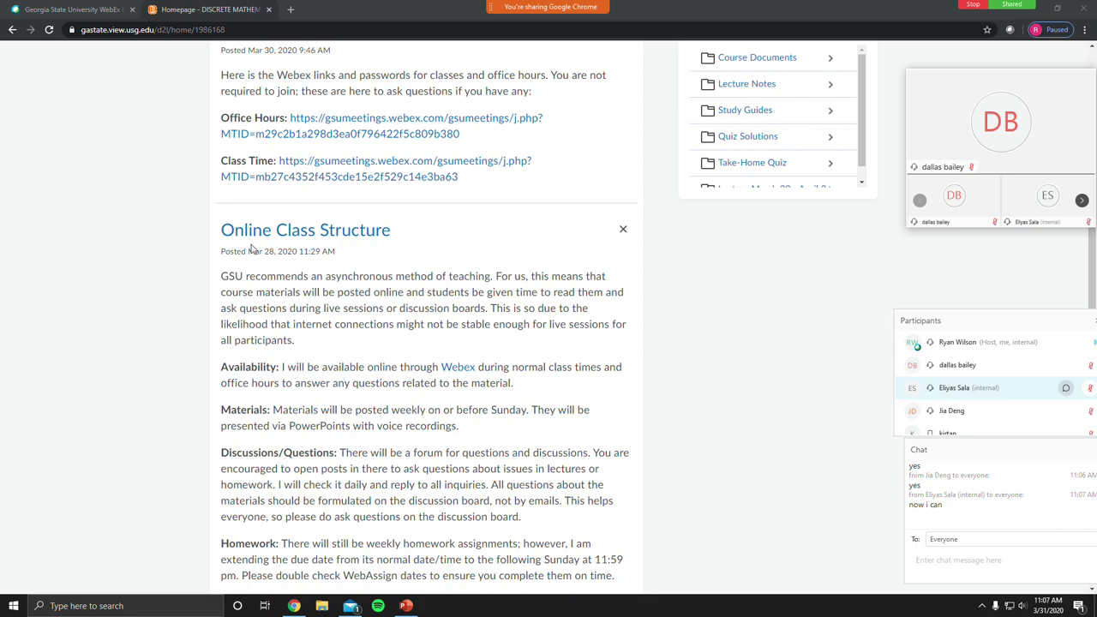
{"action": "scroll", "coordinate": [300, 362], "scroll_direction": "down", "scroll_amount": 2}
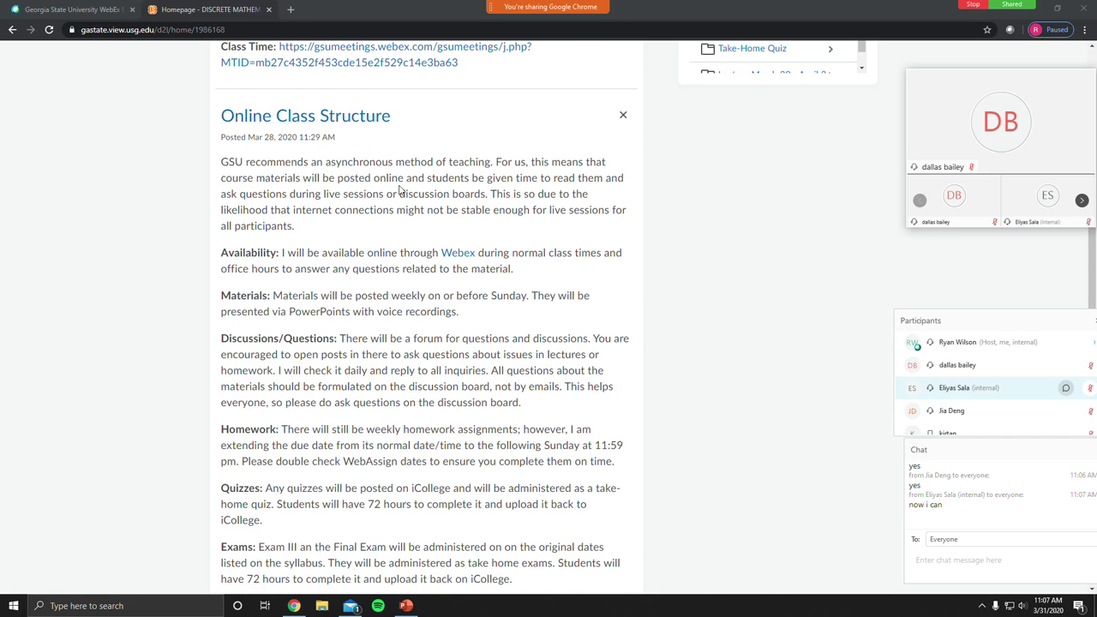
{"action": "scroll", "coordinate": [369, 369], "scroll_direction": "down", "scroll_amount": 1}
{"action": "scroll", "coordinate": [369, 369], "scroll_direction": "up", "scroll_amount": 3}
{"action": "scroll", "coordinate": [373, 358], "scroll_direction": "down", "scroll_amount": 2}
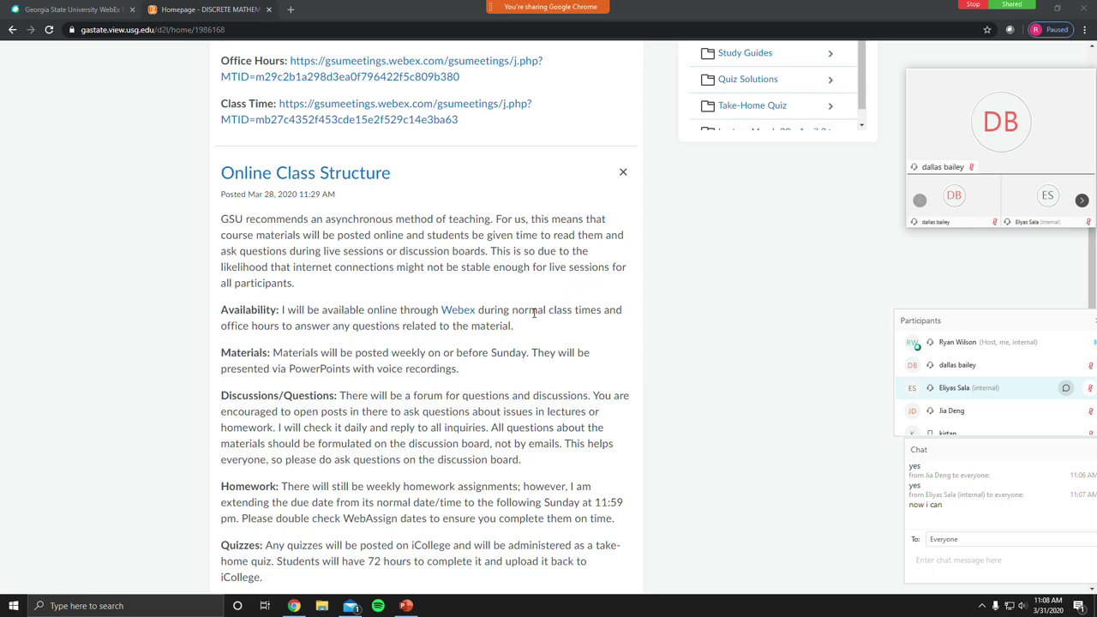
{"action": "scroll", "coordinate": [462, 309], "scroll_direction": "up", "scroll_amount": 2}
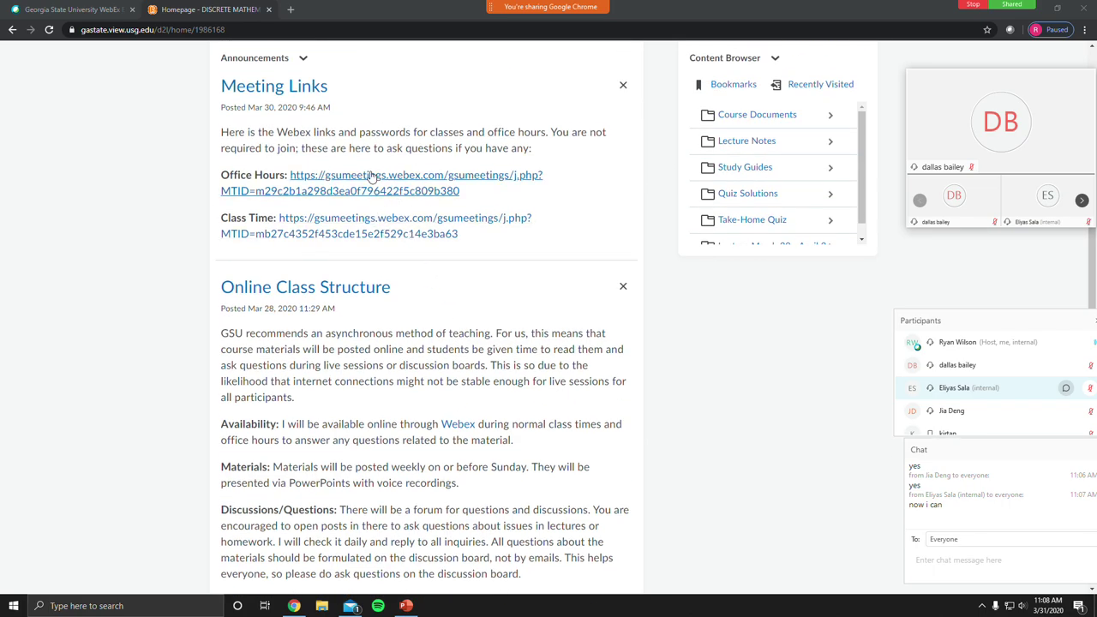
{"action": "left_click_drag", "start_coordinate": [981, 326], "coordinate": [992, 324]}
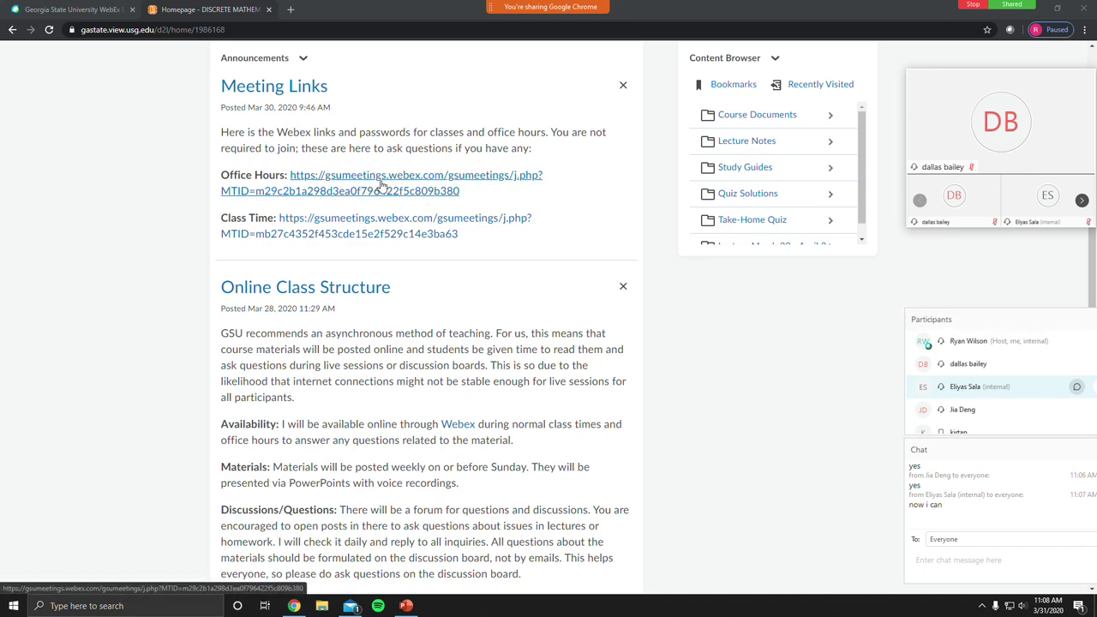
{"action": "scroll", "coordinate": [426, 191], "scroll_direction": "up", "scroll_amount": 2}
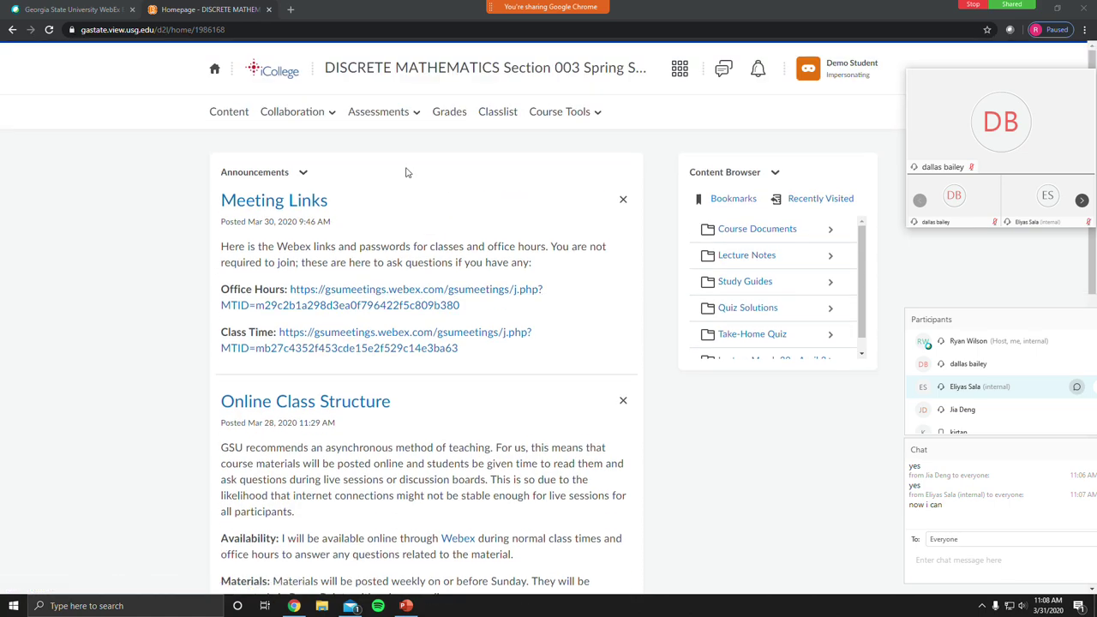
{"action": "scroll", "coordinate": [410, 171], "scroll_direction": "down", "scroll_amount": 2}
{"action": "scroll", "coordinate": [558, 257], "scroll_direction": "up", "scroll_amount": 2}
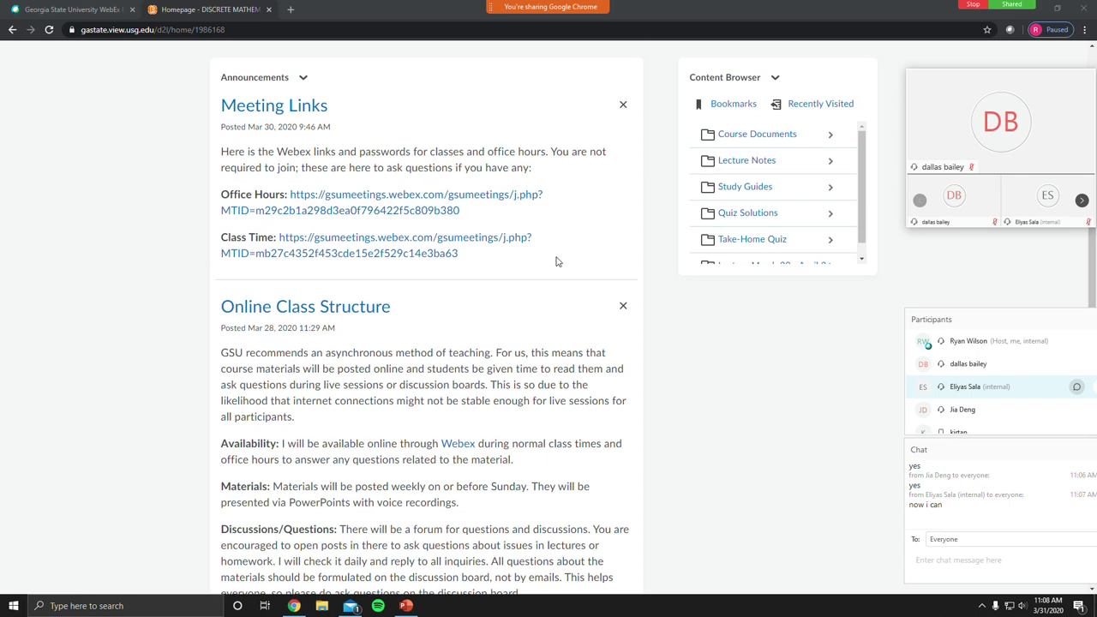
{"action": "scroll", "coordinate": [555, 261], "scroll_direction": "down", "scroll_amount": 3}
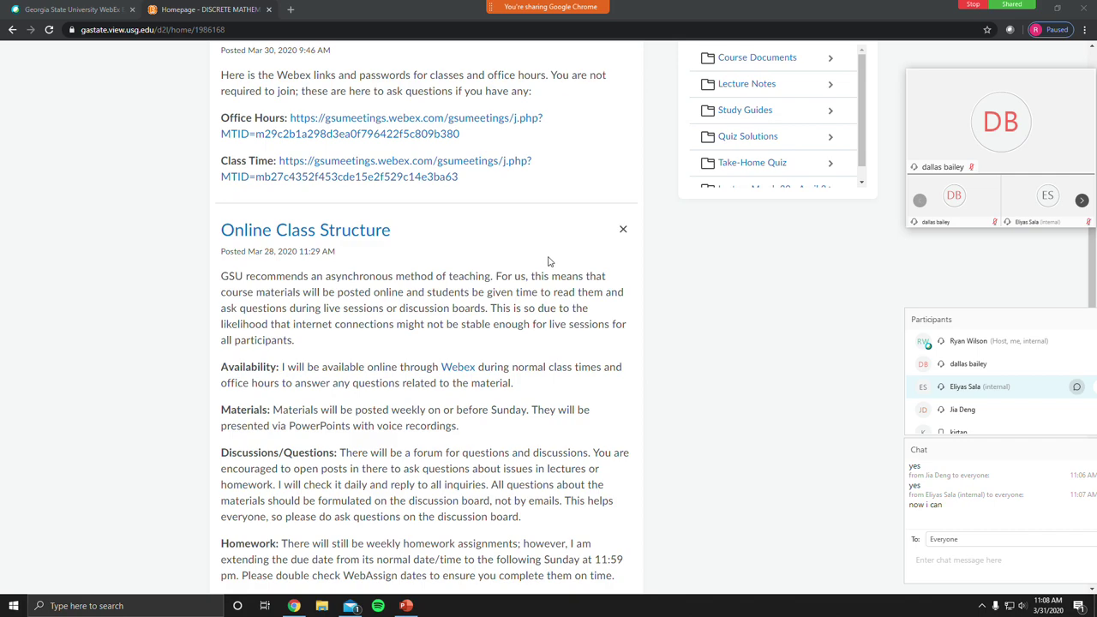
{"action": "scroll", "coordinate": [548, 261], "scroll_direction": "up", "scroll_amount": 2}
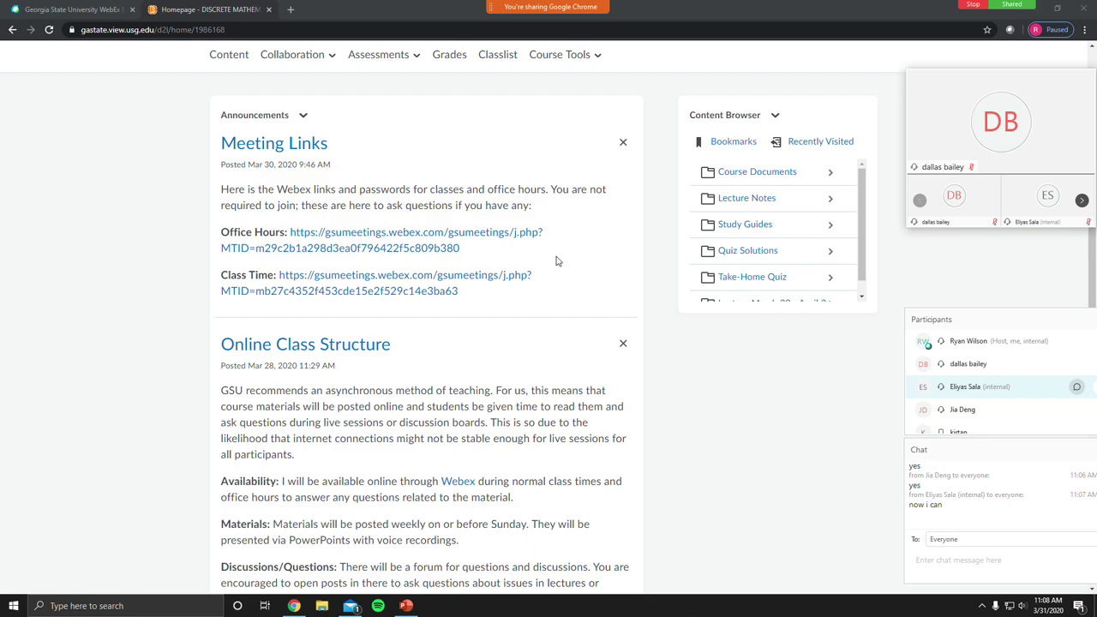
{"action": "scroll", "coordinate": [515, 289], "scroll_direction": "up", "scroll_amount": 1}
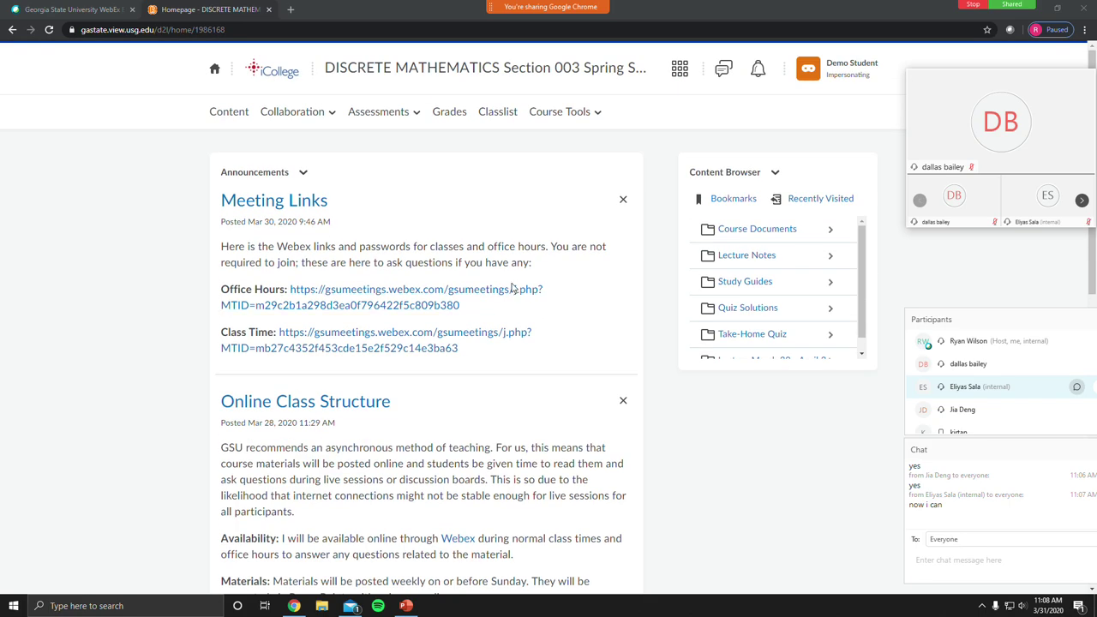
{"action": "scroll", "coordinate": [437, 242], "scroll_direction": "down", "scroll_amount": 3}
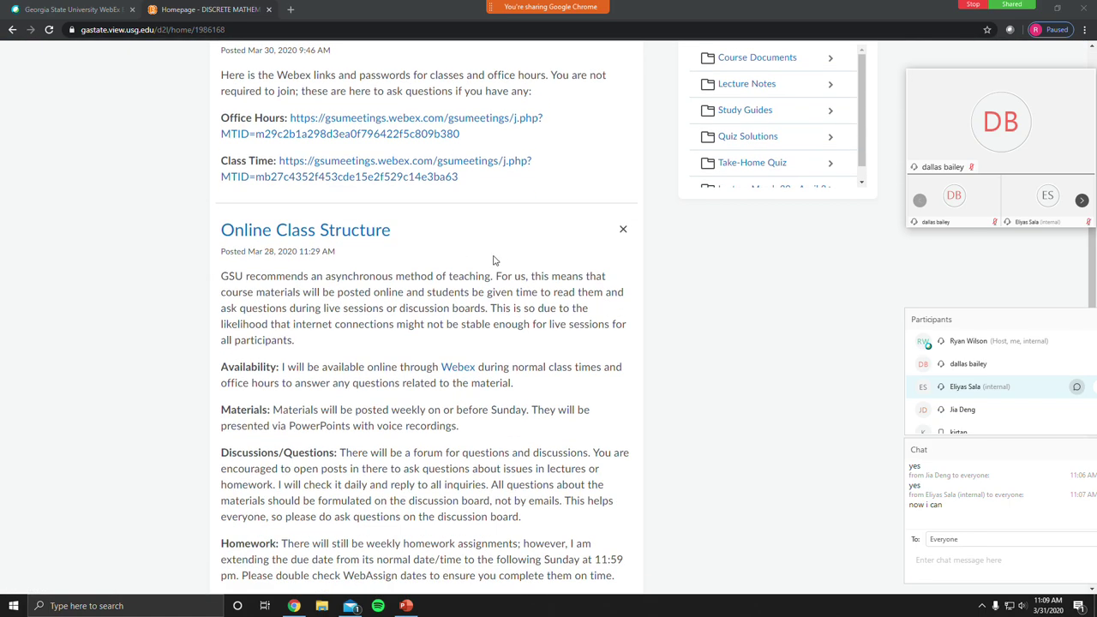
{"action": "scroll", "coordinate": [514, 262], "scroll_direction": "up", "scroll_amount": 3}
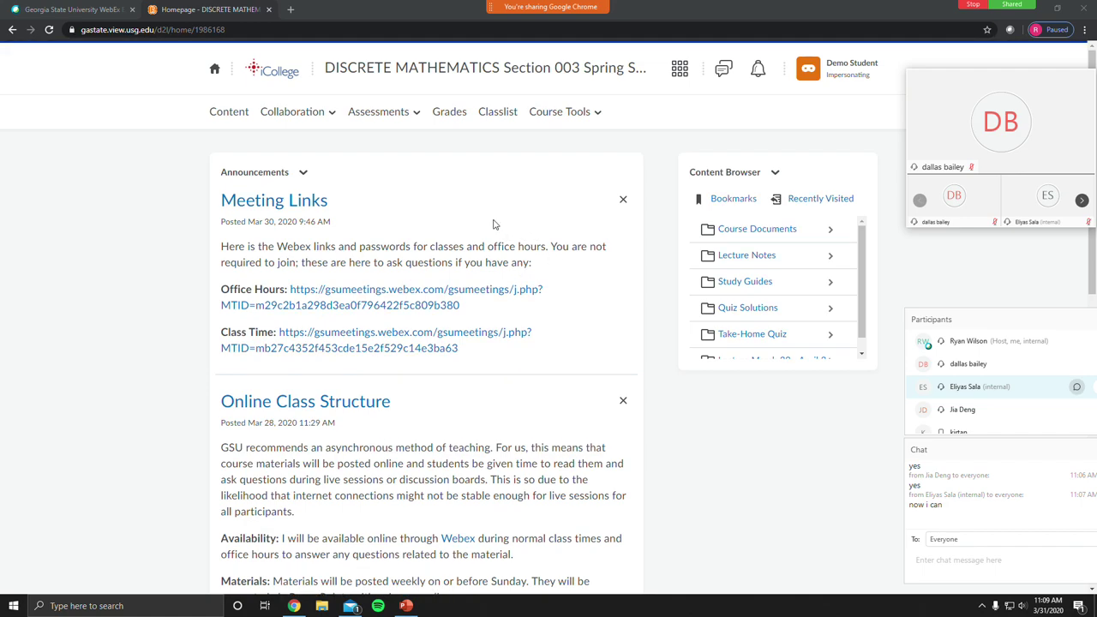
Step: Open the course's Discussions and point out the Homework Questions and Questions About Lectures forums
{"action": "left_click", "coordinate": [417, 117]}
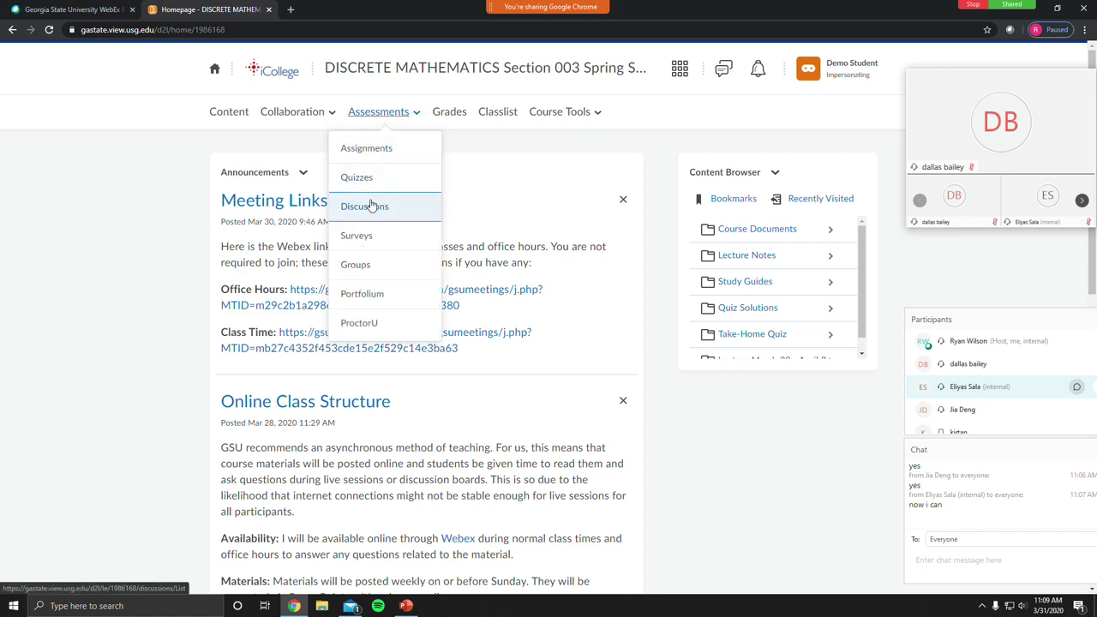
{"action": "left_click", "coordinate": [410, 214]}
{"action": "scroll", "coordinate": [471, 206], "scroll_direction": "down", "scroll_amount": 2}
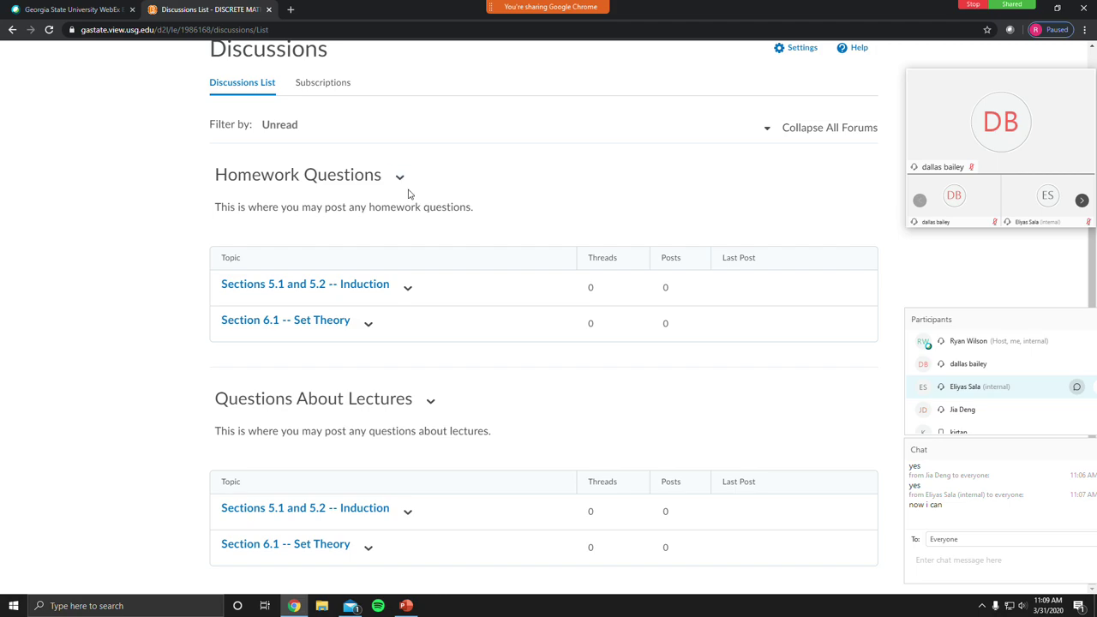
{"action": "left_click_drag", "start_coordinate": [244, 175], "coordinate": [332, 203]}
{"action": "left_click", "coordinate": [333, 203]}
{"action": "left_click_drag", "start_coordinate": [229, 400], "coordinate": [348, 400]}
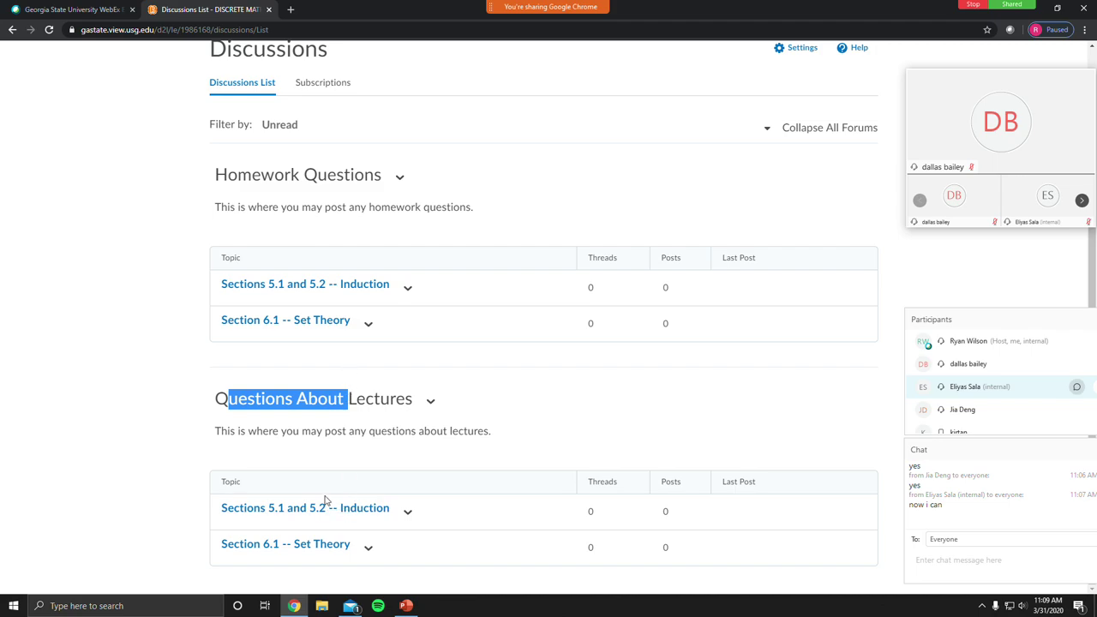
{"action": "left_click", "coordinate": [428, 237]}
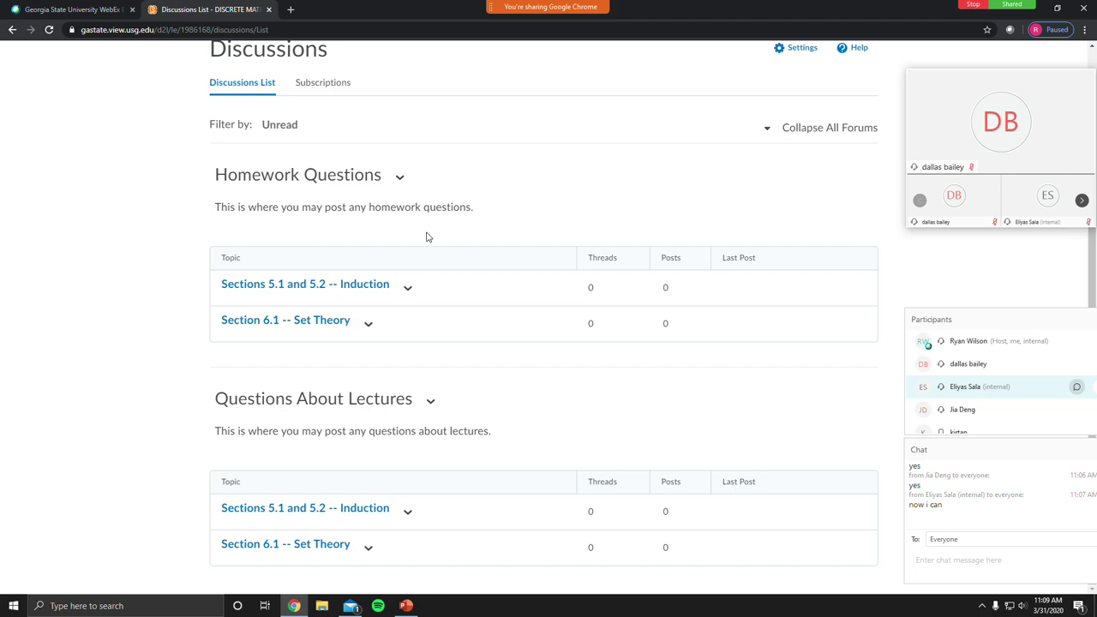
Step: Start a new thread titled "I need help on Q3" in the Homework Questions topic Sections 5.1 and 5.2 -- Induction
{"action": "left_click", "coordinate": [380, 283]}
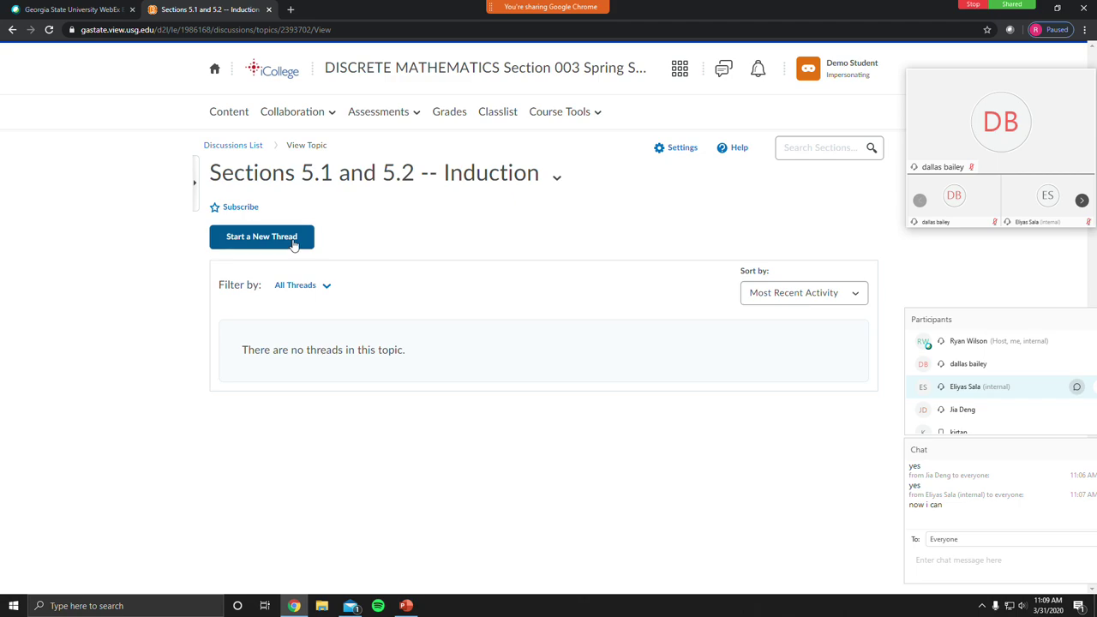
{"action": "left_click", "coordinate": [293, 243]}
{"action": "type", "text": "I ner"}
{"action": "key", "text": "BackSpace"}
{"action": "type", "text": "ed help on Q3"}
{"action": "scroll", "coordinate": [314, 240], "scroll_direction": "down", "scroll_amount": 1}
{"action": "left_click", "coordinate": [328, 259]}
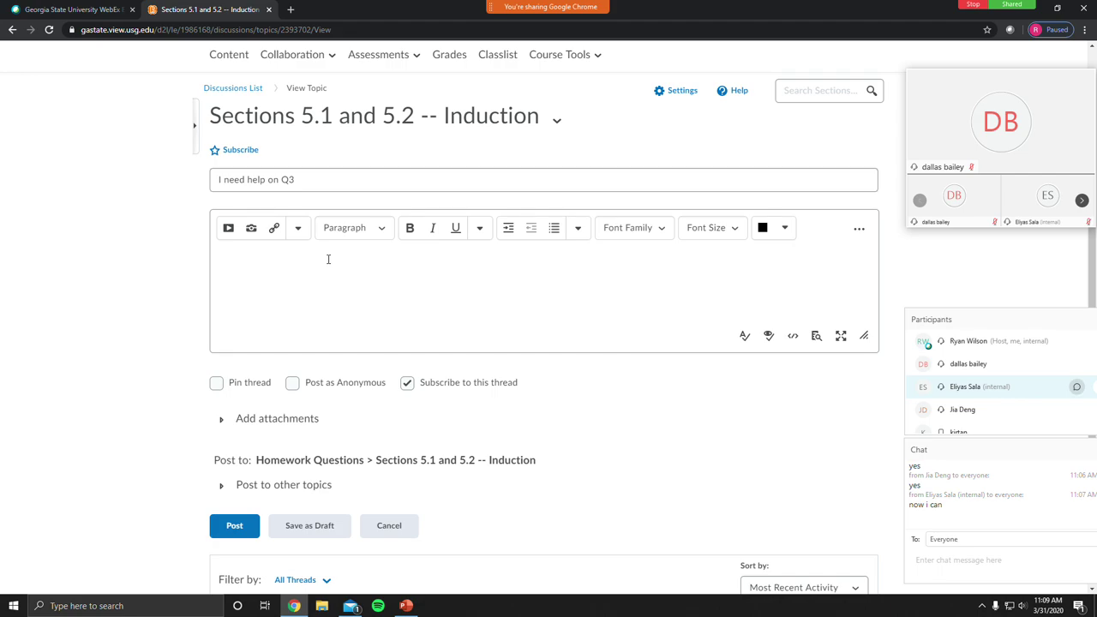
{"action": "scroll", "coordinate": [367, 251], "scroll_direction": "down", "scroll_amount": 1}
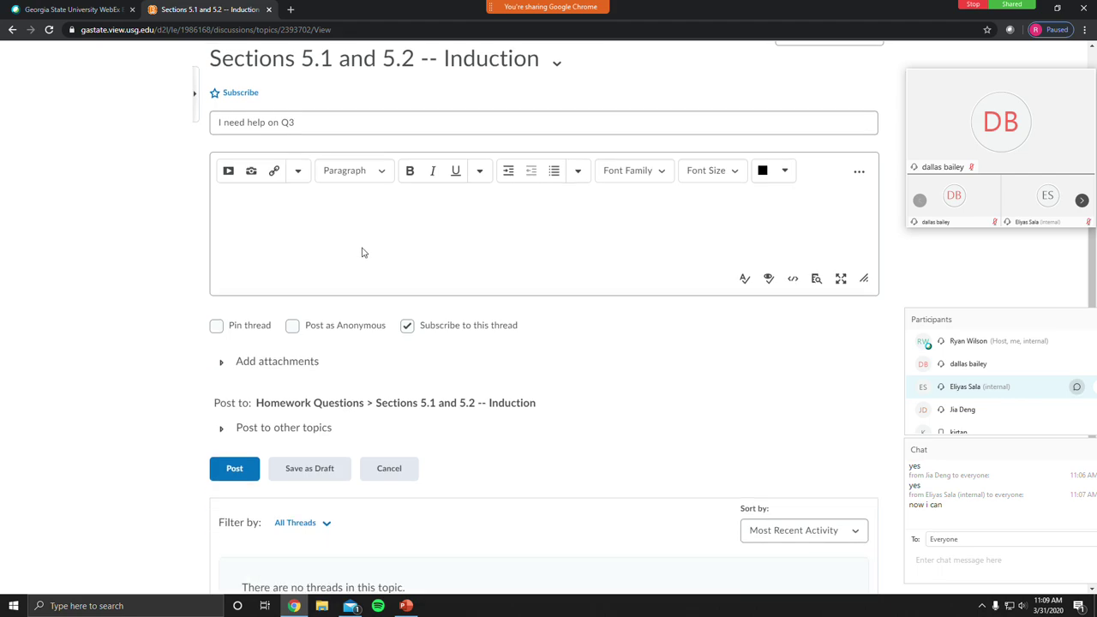
{"action": "scroll", "coordinate": [166, 220], "scroll_direction": "up", "scroll_amount": 2}
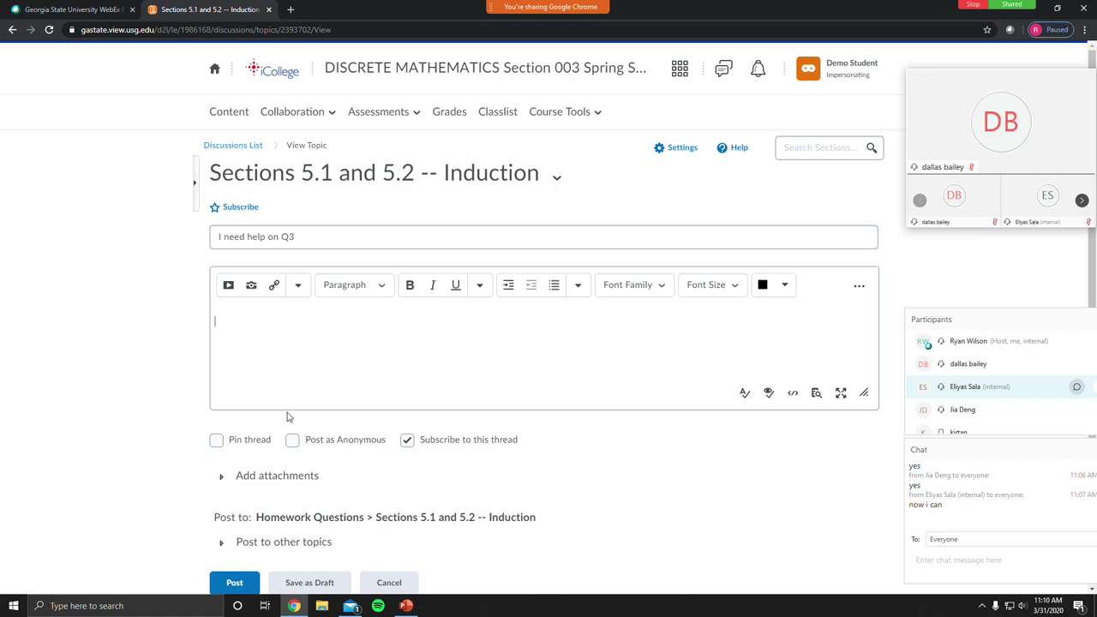
Step: Mark the new thread for anonymous posting and discard it without posting
{"action": "left_click", "coordinate": [292, 440]}
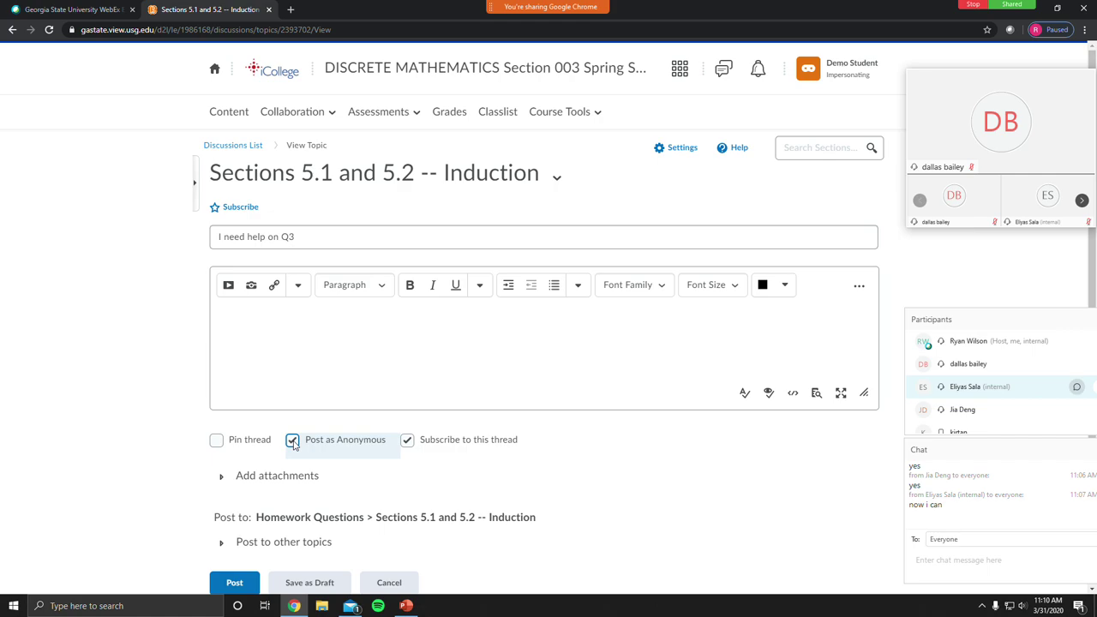
{"action": "scroll", "coordinate": [283, 446], "scroll_direction": "down", "scroll_amount": 3}
{"action": "left_click", "coordinate": [390, 420]}
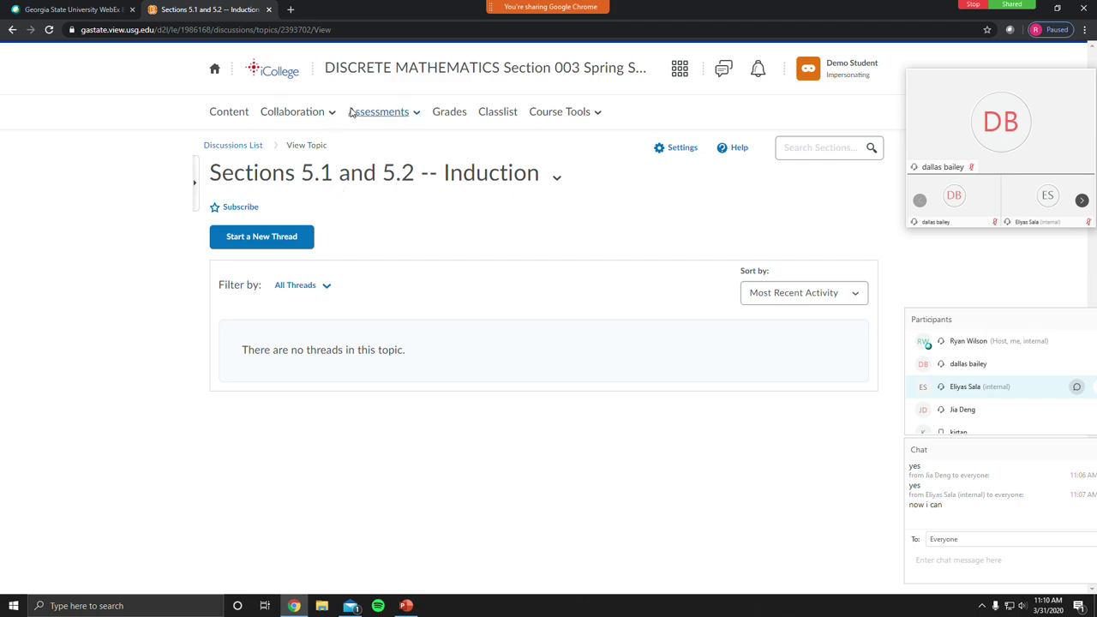
Step: Return to the course's discussions list and look over its forums and topics
{"action": "left_click", "coordinate": [416, 117]}
{"action": "left_click", "coordinate": [399, 205]}
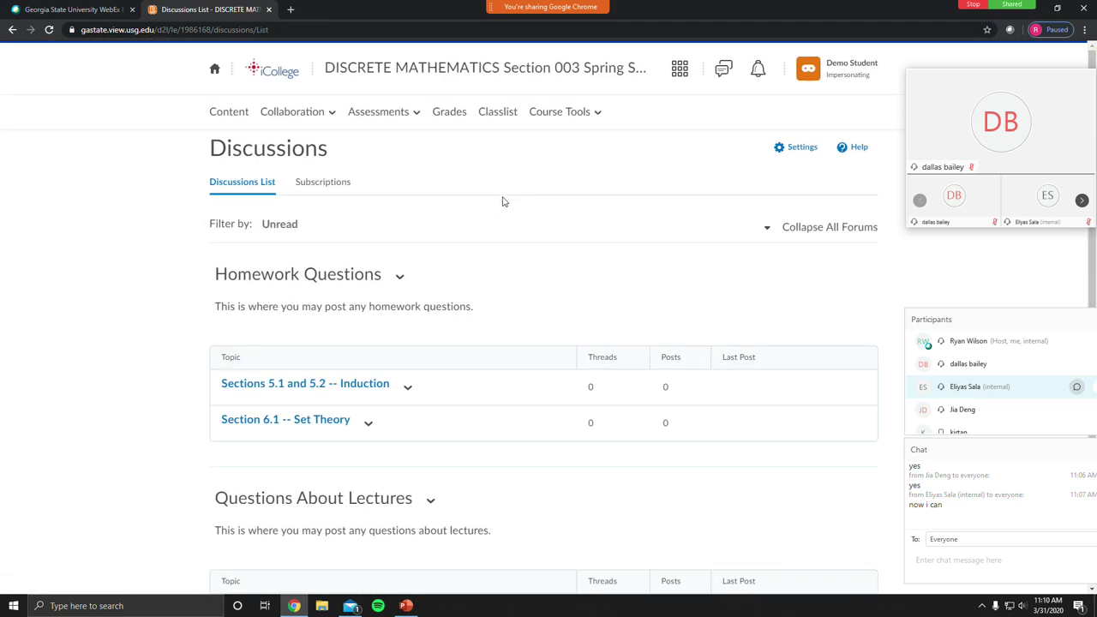
{"action": "scroll", "coordinate": [477, 198], "scroll_direction": "down", "scroll_amount": 2}
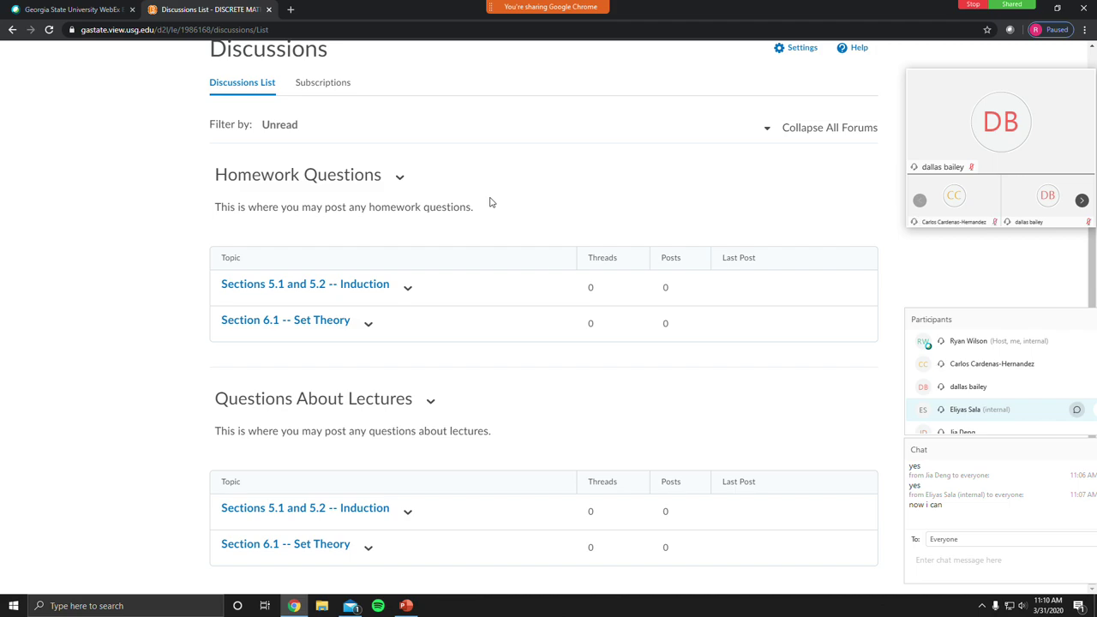
{"action": "scroll", "coordinate": [475, 202], "scroll_direction": "up", "scroll_amount": 2}
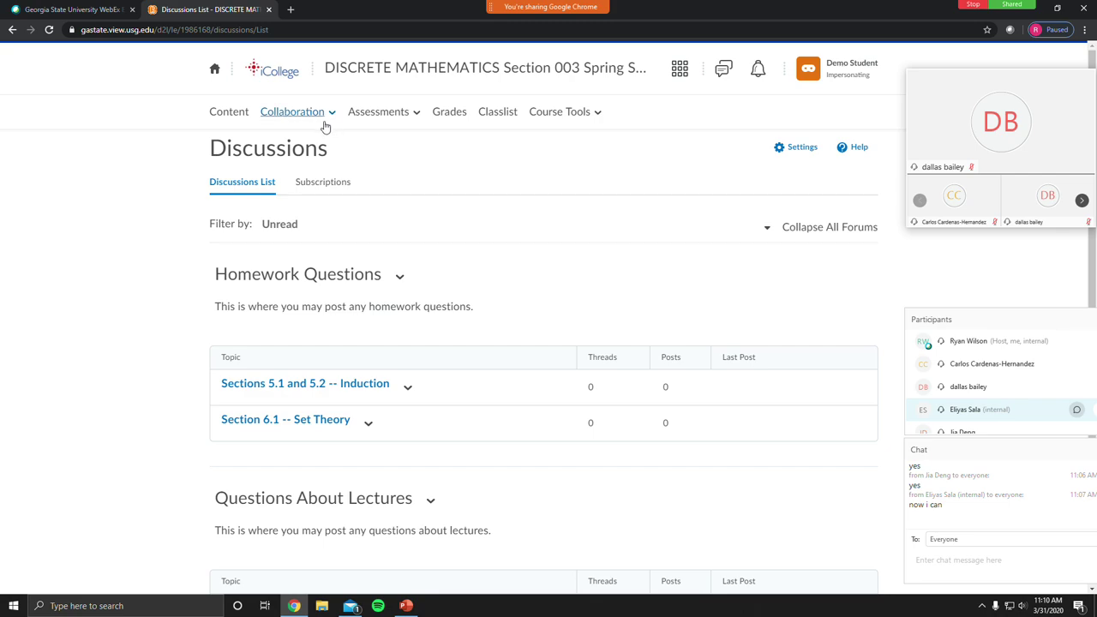
Step: Go back to the course homepage and read the Online Class Structure announcement down to the homework, quiz and exam rules
{"action": "left_click", "coordinate": [409, 72]}
{"action": "scroll", "coordinate": [634, 318], "scroll_direction": "down", "scroll_amount": 5}
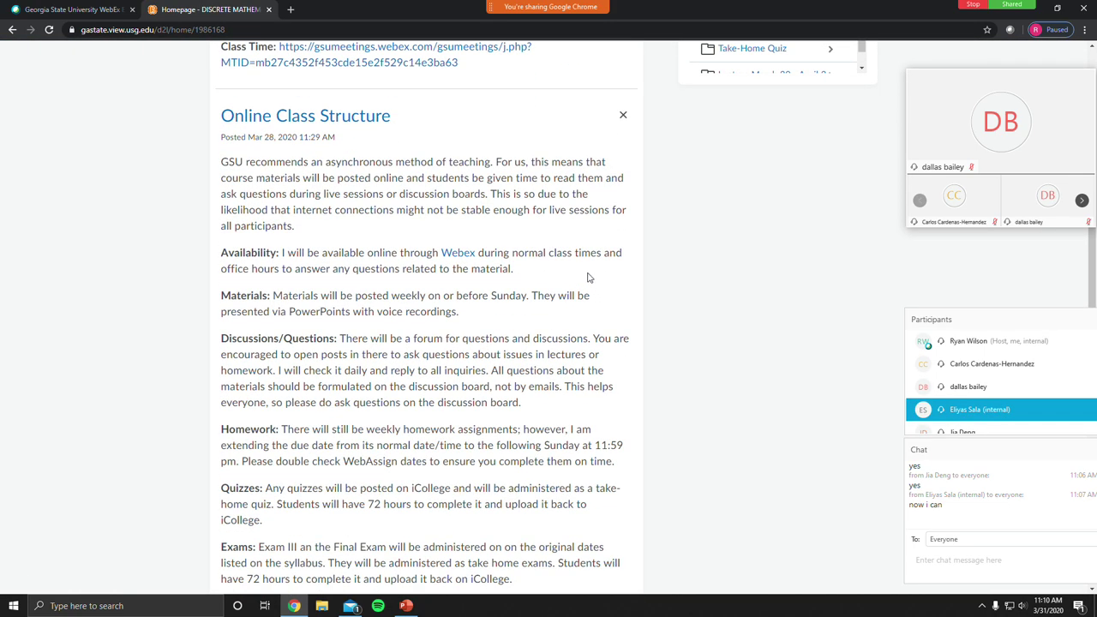
{"action": "scroll", "coordinate": [585, 275], "scroll_direction": "down", "scroll_amount": 2}
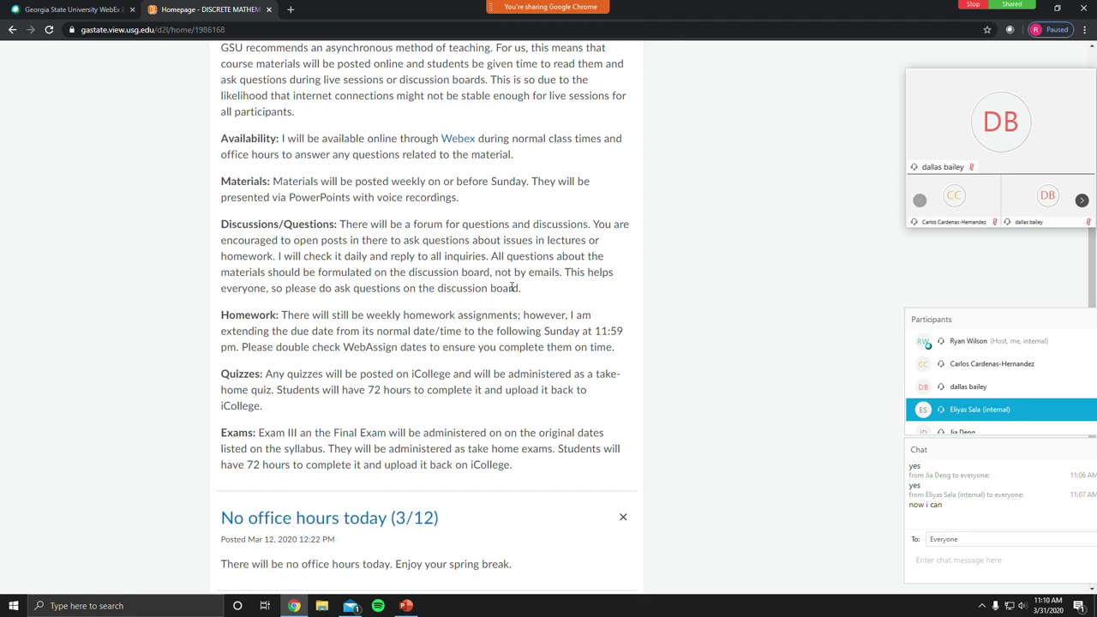
Step: Open webassign.net in a new browser tab and sign in to the instructor account
{"action": "left_click", "coordinate": [292, 14]}
{"action": "type", "text": "webassign.net"}
{"action": "key", "text": "Return"}
{"action": "left_click", "coordinate": [761, 75]}
{"action": "left_click", "coordinate": [548, 296]}
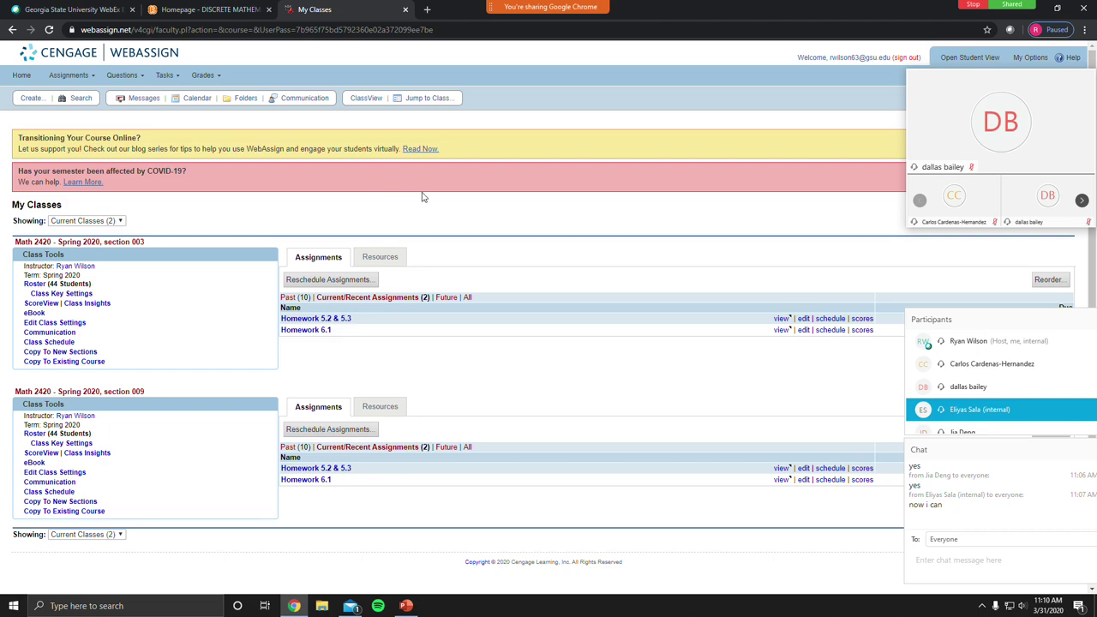
Step: Look over the My Classes page and open the WebAssign student view
{"action": "scroll", "coordinate": [483, 237], "scroll_direction": "down", "scroll_amount": 1}
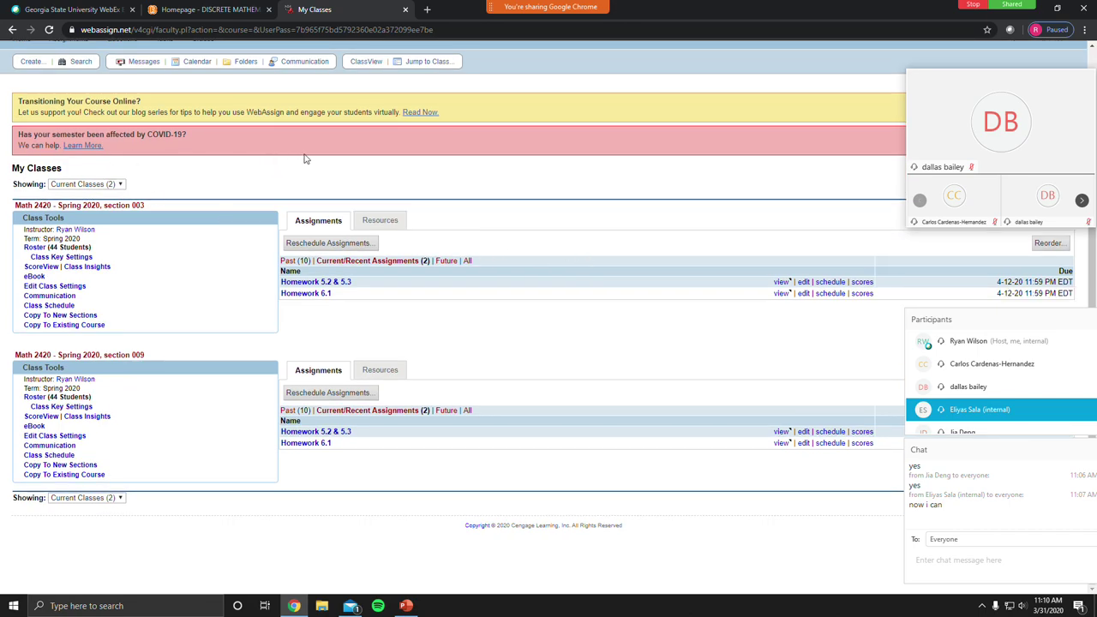
{"action": "scroll", "coordinate": [398, 186], "scroll_direction": "up", "scroll_amount": 1}
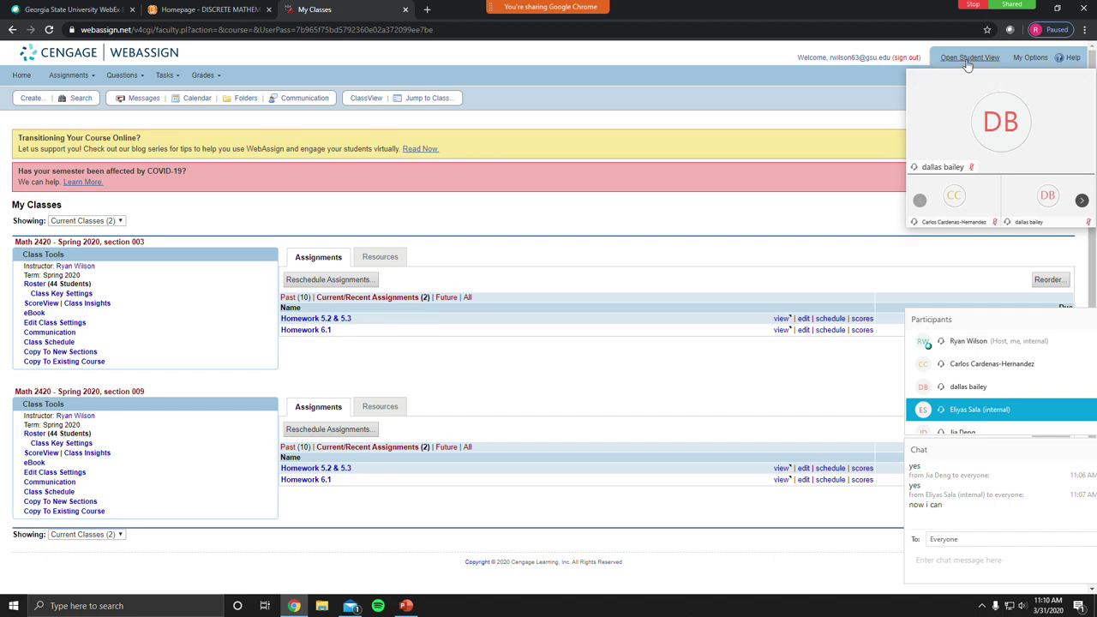
{"action": "left_click", "coordinate": [967, 59]}
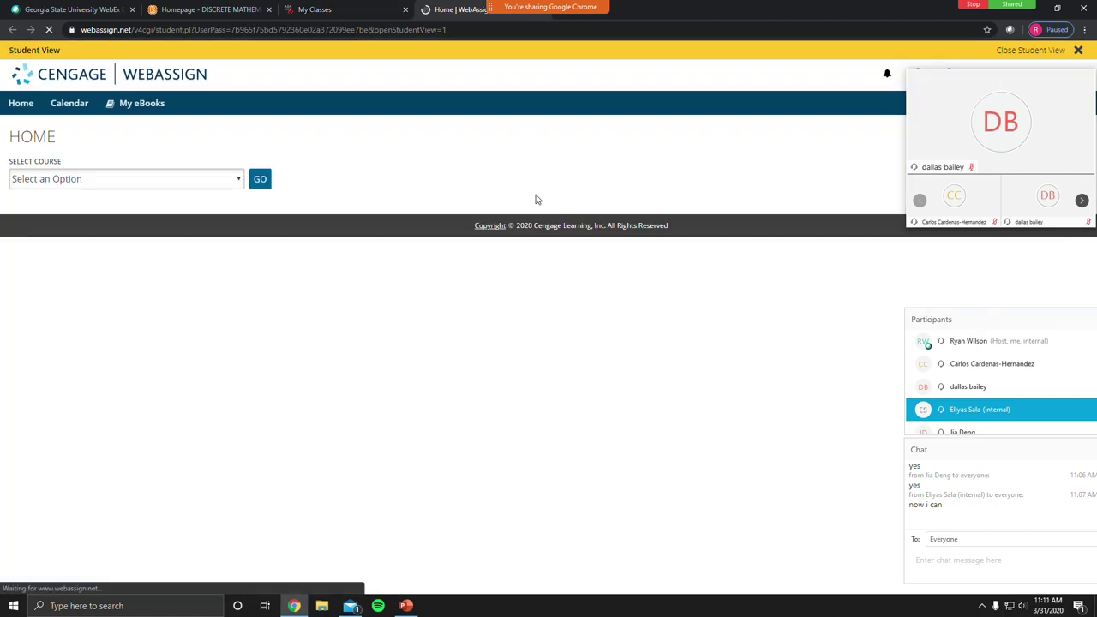
Step: View the Math 2420 Spring 2020 section 009 homework and due dates in the student view, and close both WebAssign pages
{"action": "left_click", "coordinate": [137, 184]}
{"action": "left_click", "coordinate": [183, 220]}
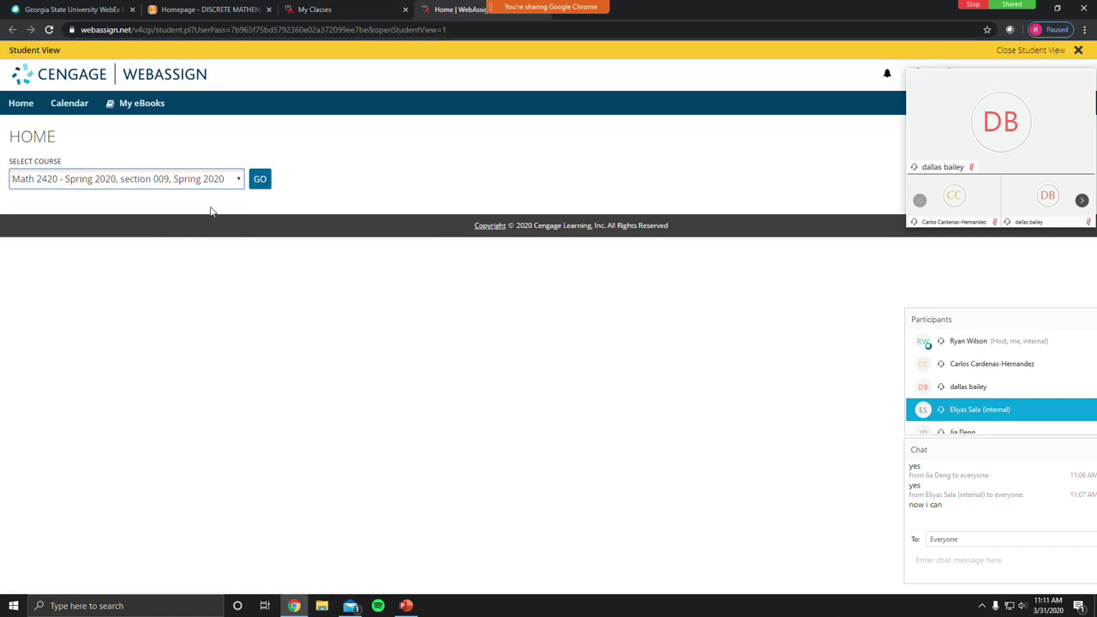
{"action": "left_click", "coordinate": [262, 180]}
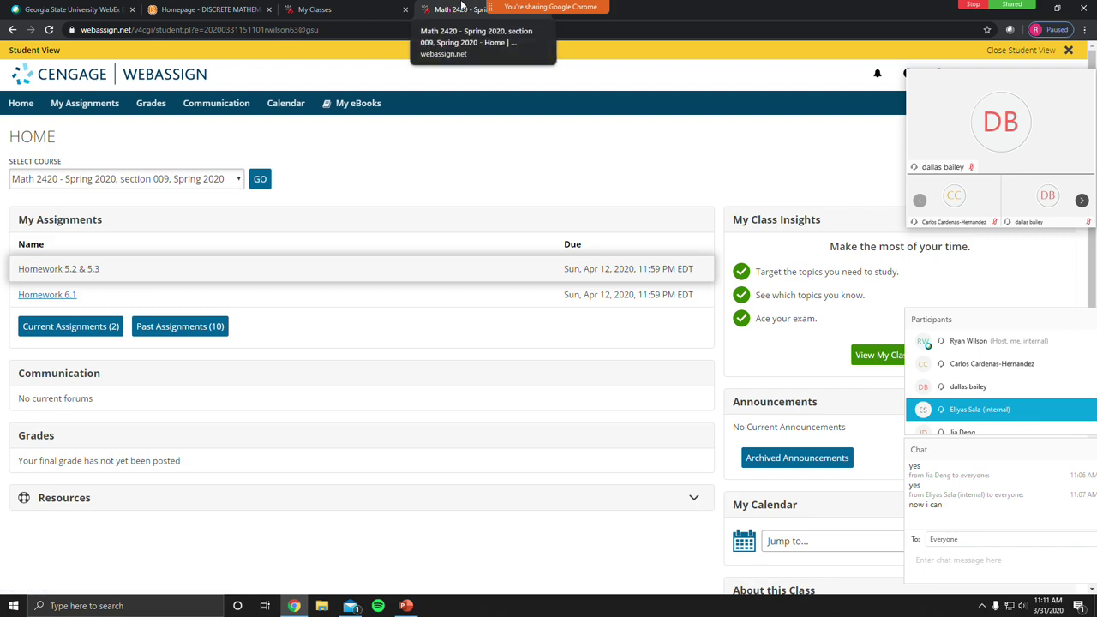
{"action": "middle_click", "coordinate": [459, 7]}
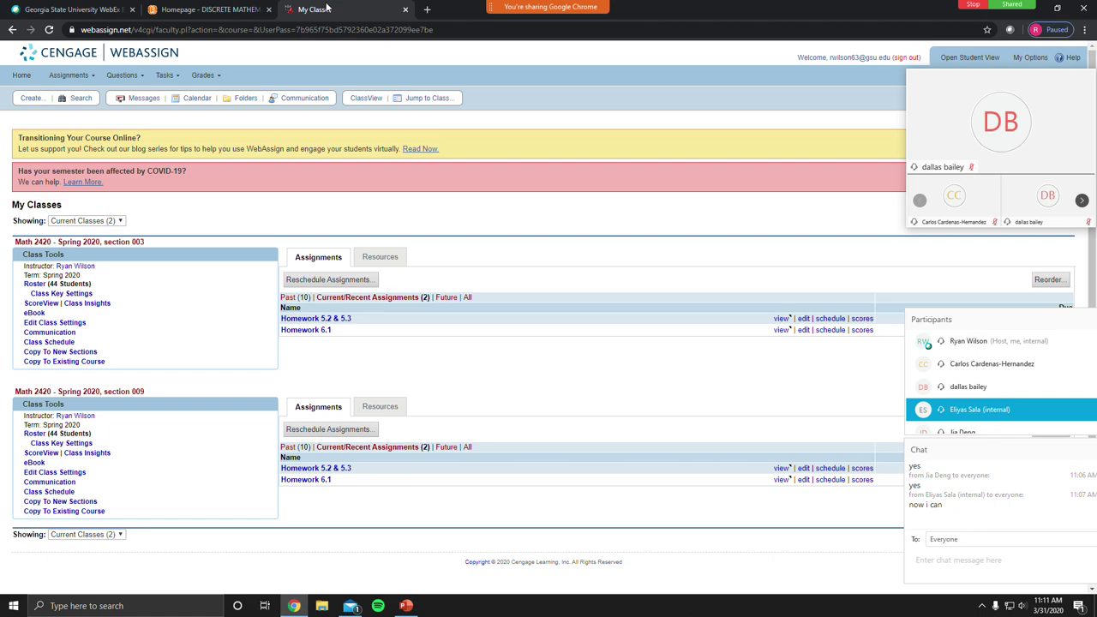
{"action": "middle_click", "coordinate": [329, 9]}
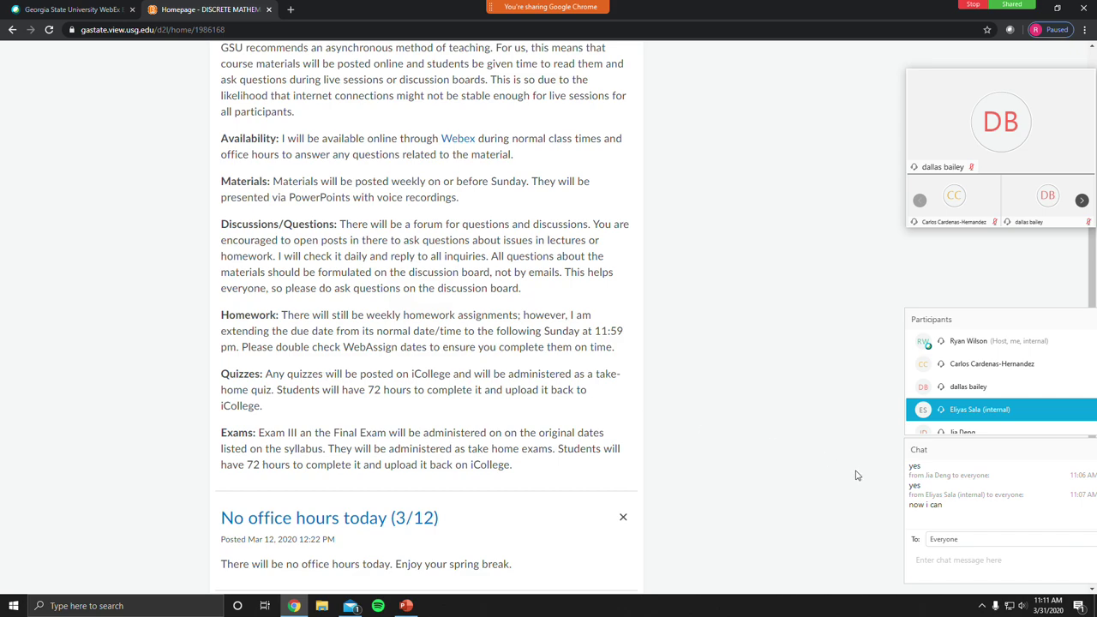
Step: Check the March and April 2020 dates in the system calendar and close it
{"action": "left_click", "coordinate": [1048, 606]}
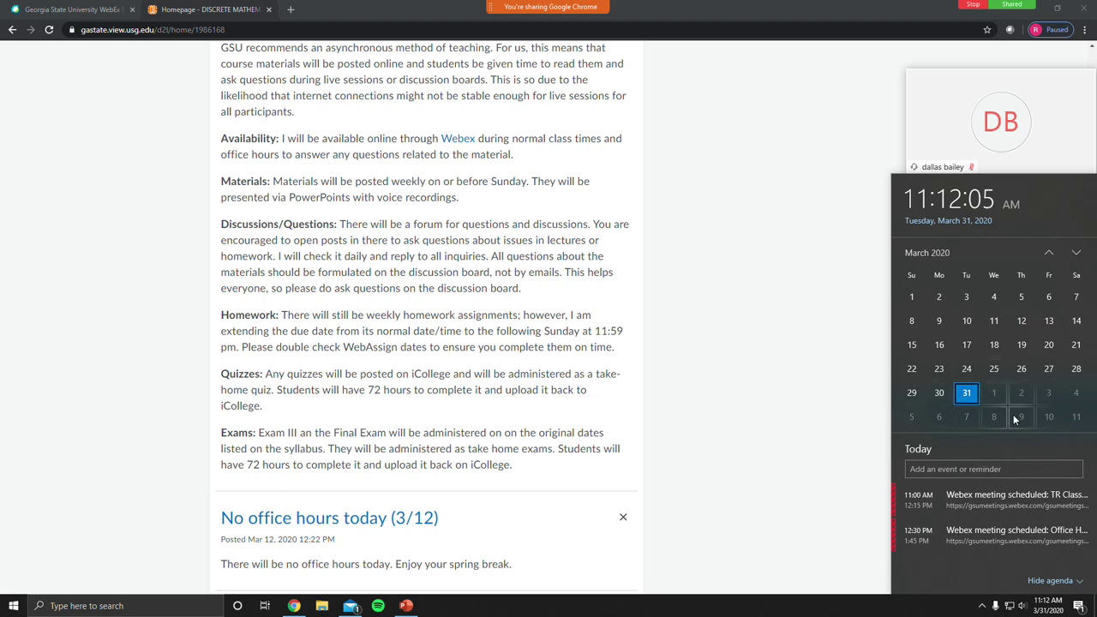
{"action": "left_click", "coordinate": [1075, 253]}
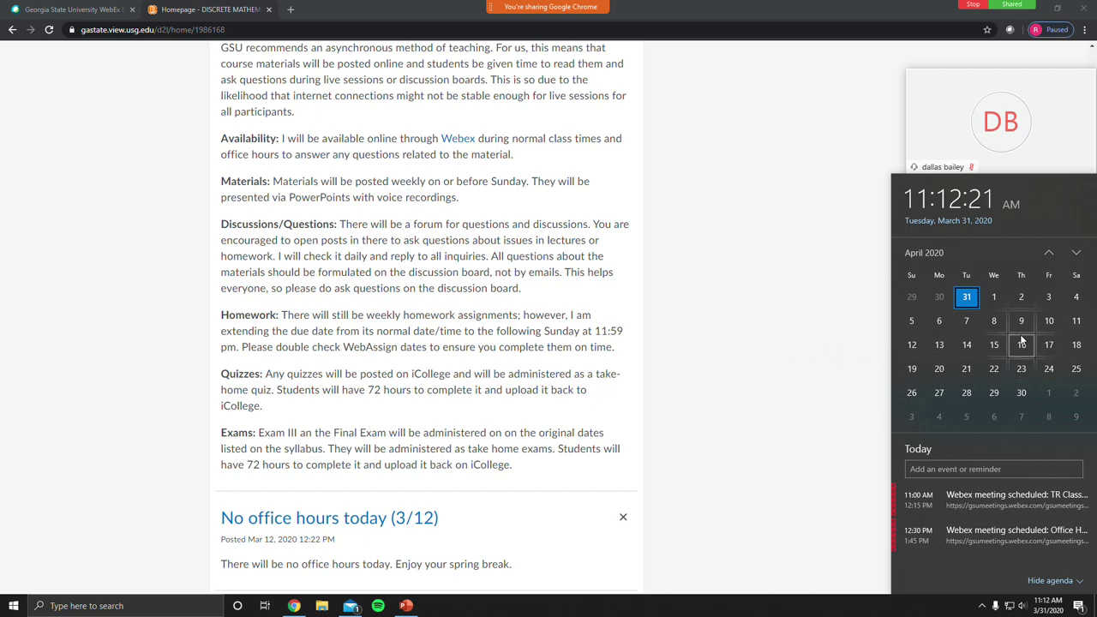
{"action": "left_click", "coordinate": [1047, 254]}
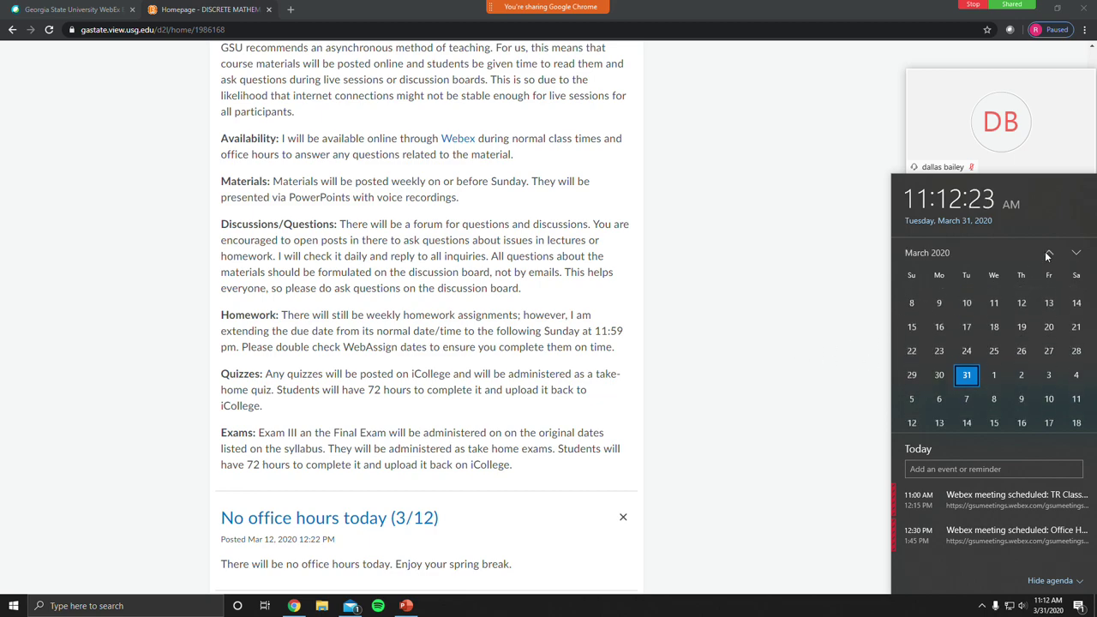
{"action": "left_click", "coordinate": [716, 256]}
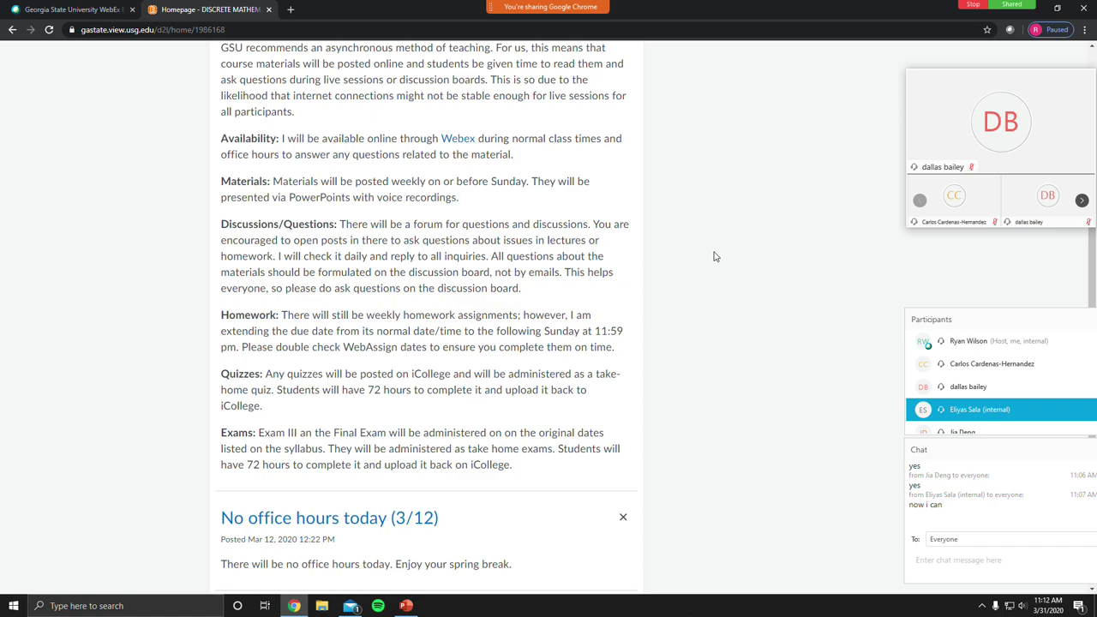
Step: Show the available Assessments options for the Discrete Mathematics course
{"action": "scroll", "coordinate": [716, 257], "scroll_direction": "up", "scroll_amount": 5}
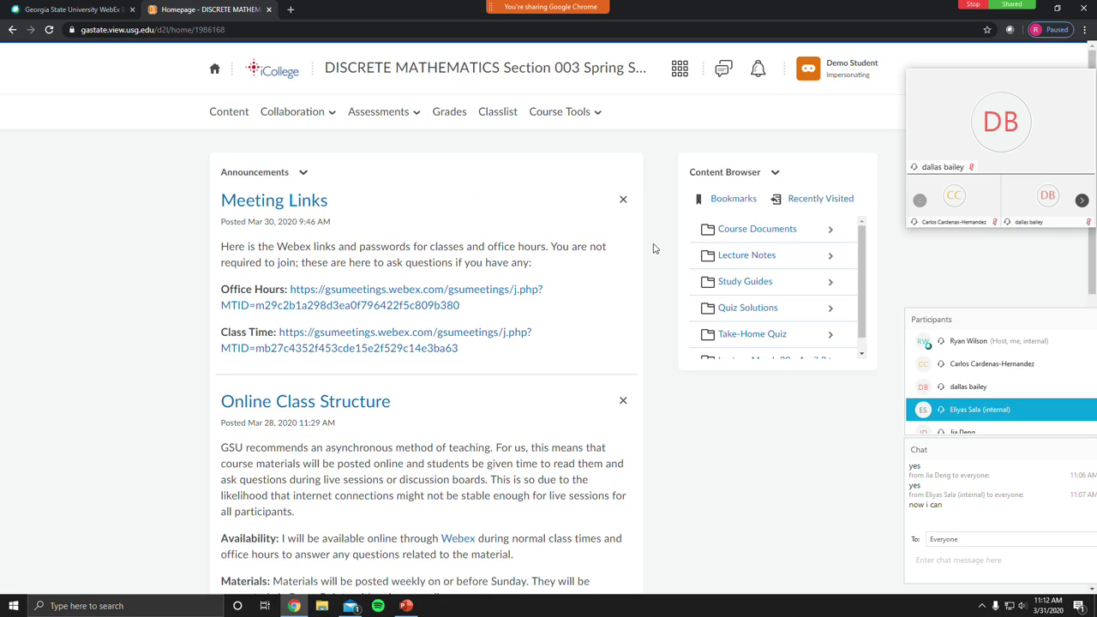
{"action": "left_click", "coordinate": [415, 112]}
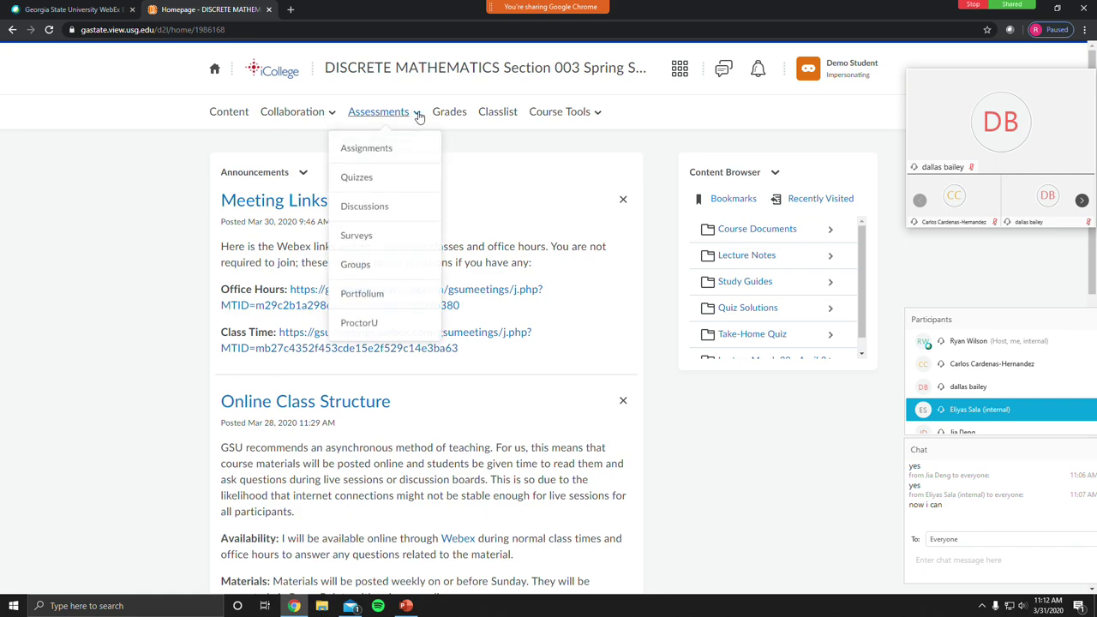